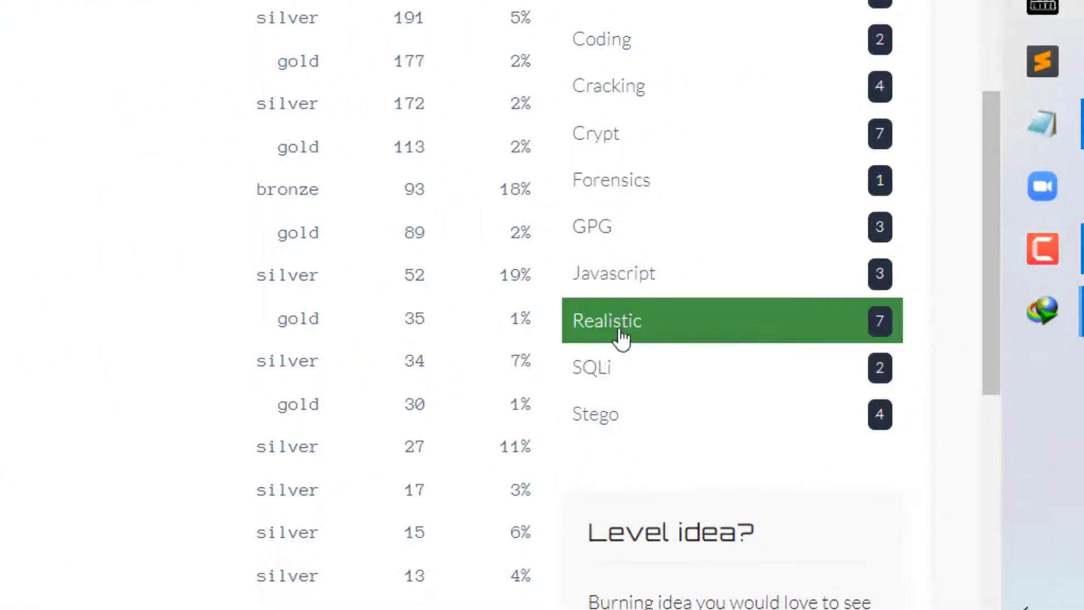
Open the Xmas '08 level from the Realistic category and load its Christmas Wishes site
left_click(609, 345)
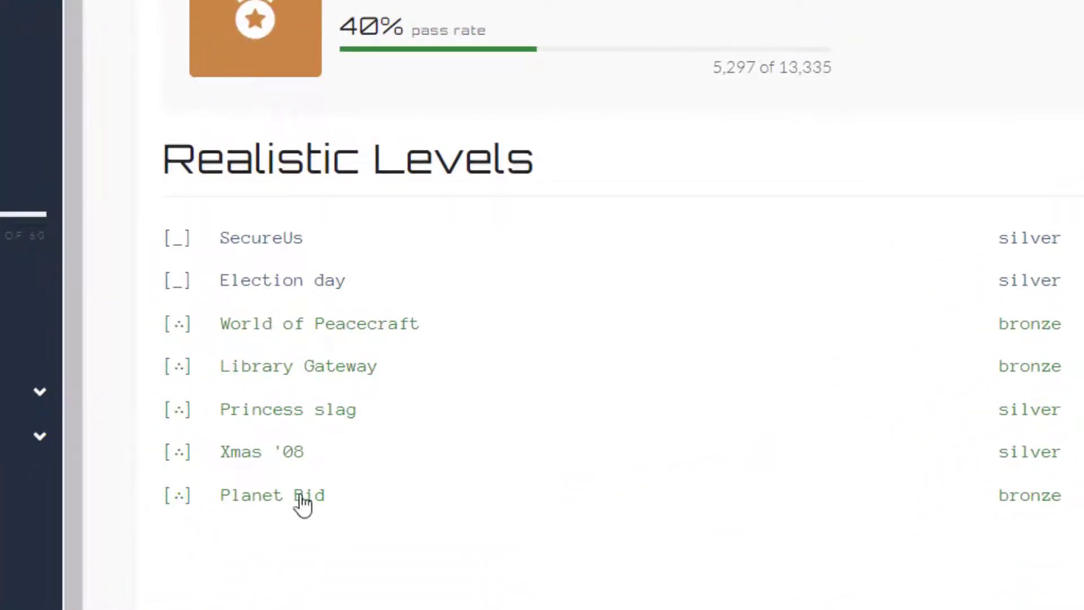
left_click(273, 458)
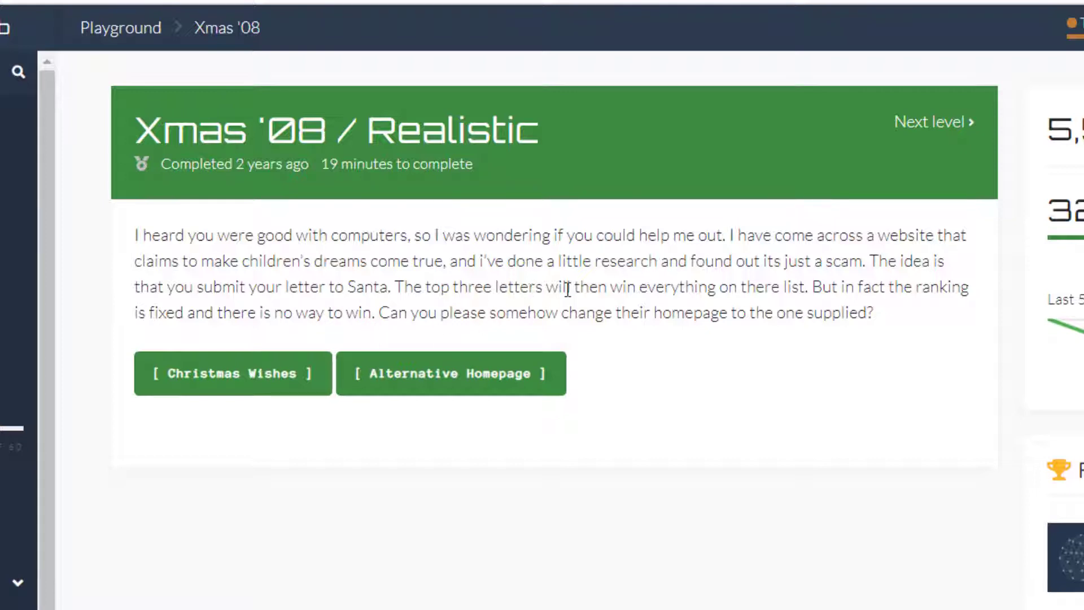
left_click(290, 380)
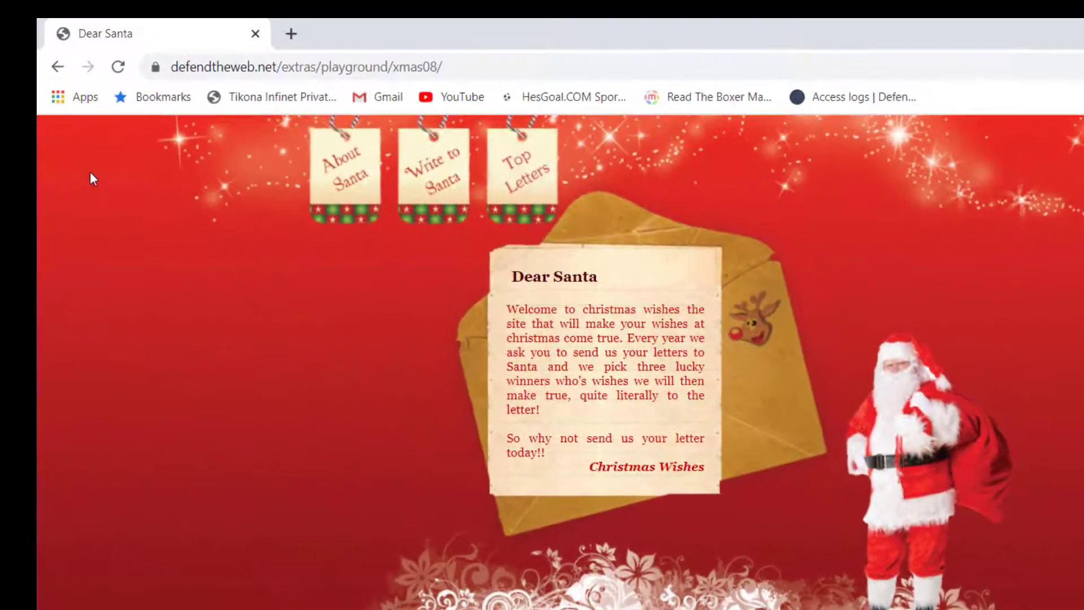
Return to the level page, open the Alternative Homepage in a new tab, and compare it with the Christmas Wishes site
left_click(67, 67)
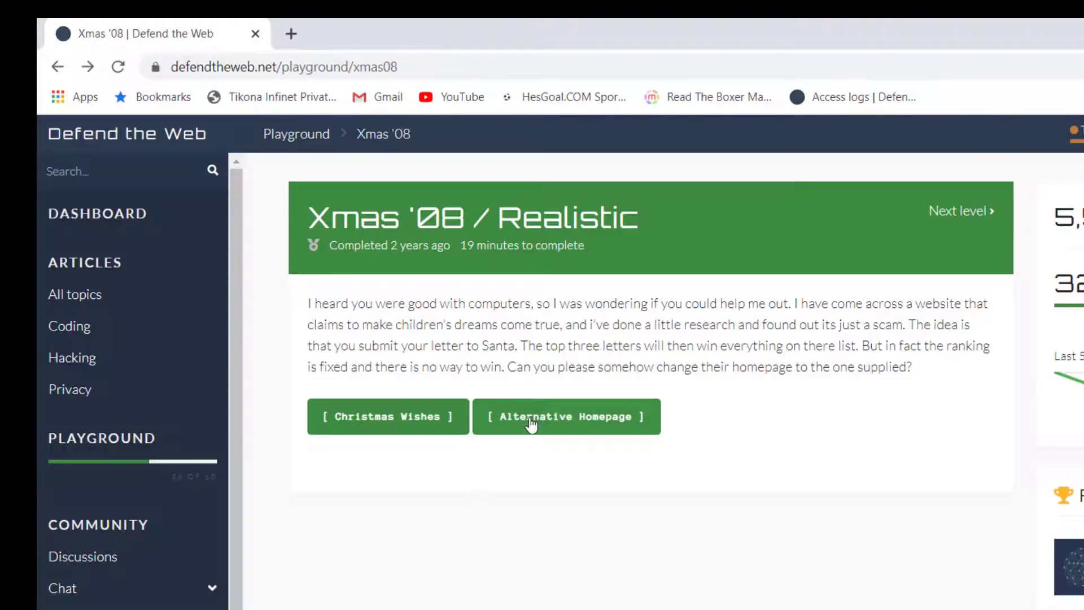
right_click(542, 418)
left_click(573, 427)
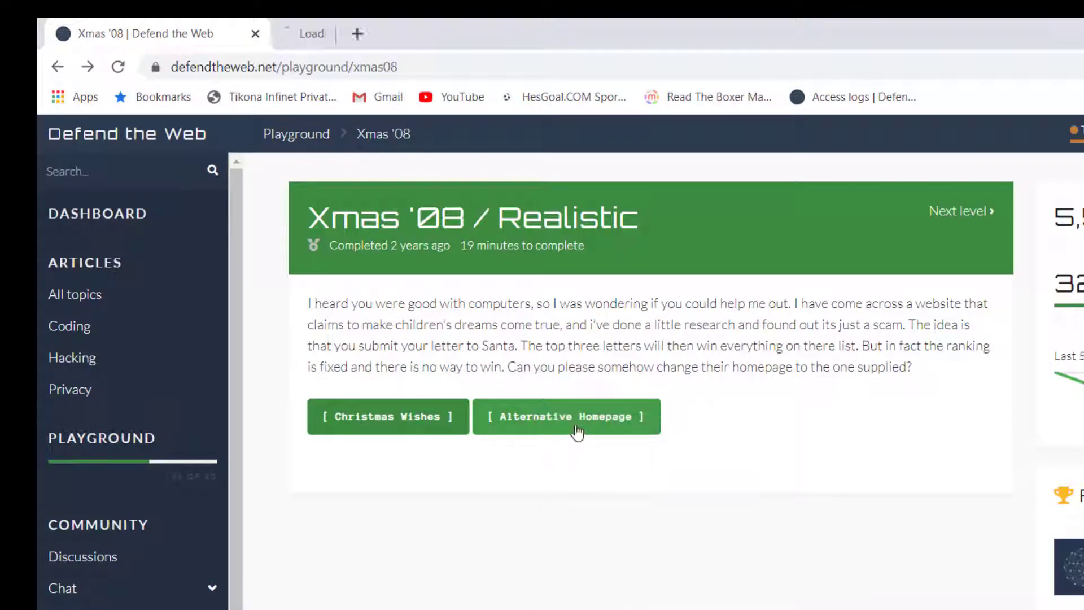
left_click(409, 428)
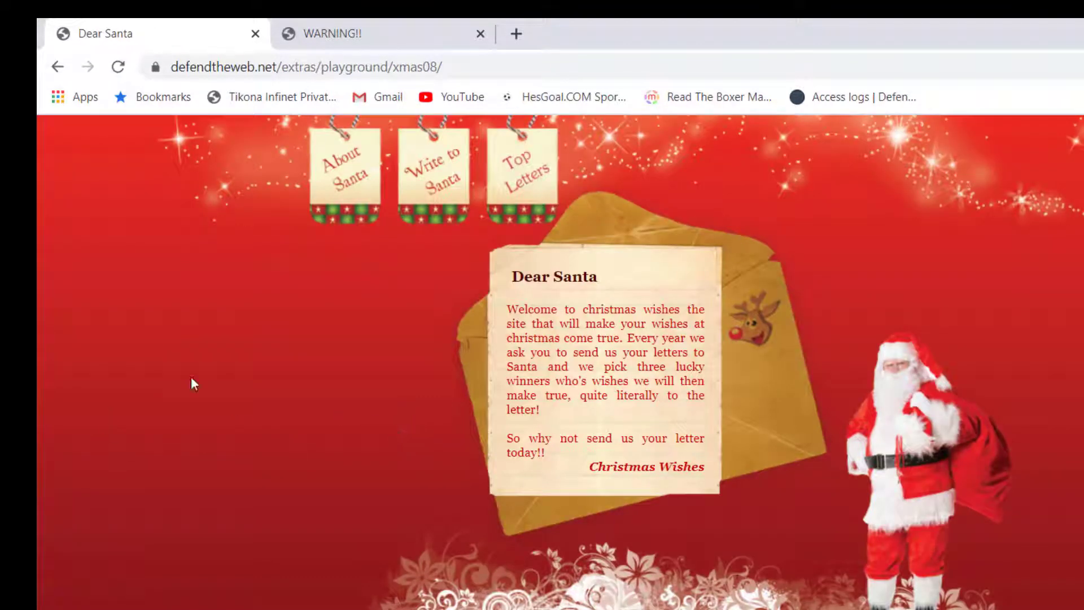
left_click(360, 27)
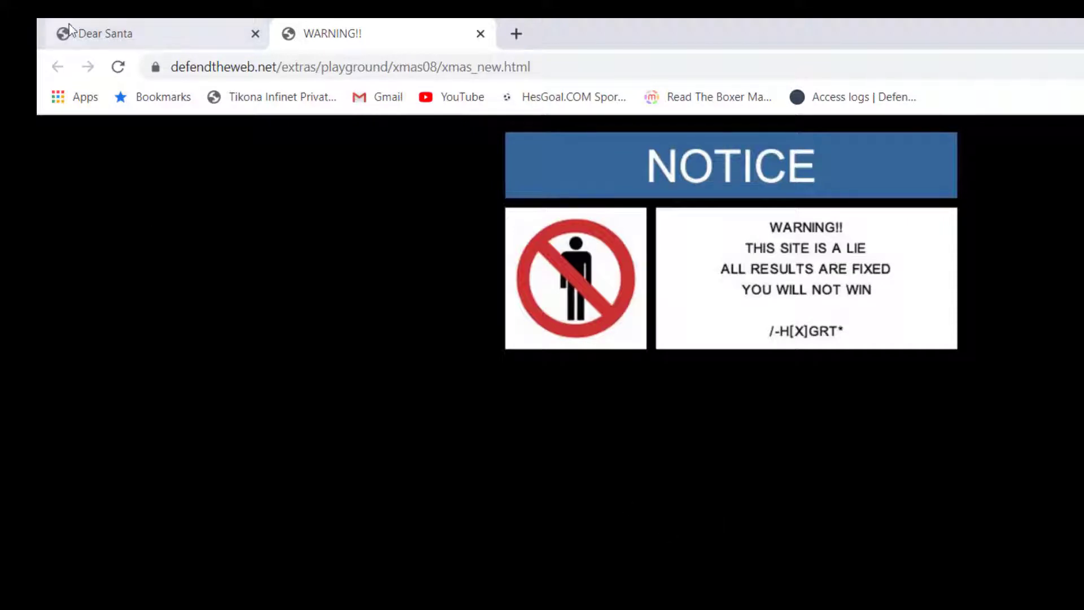
left_click(148, 35)
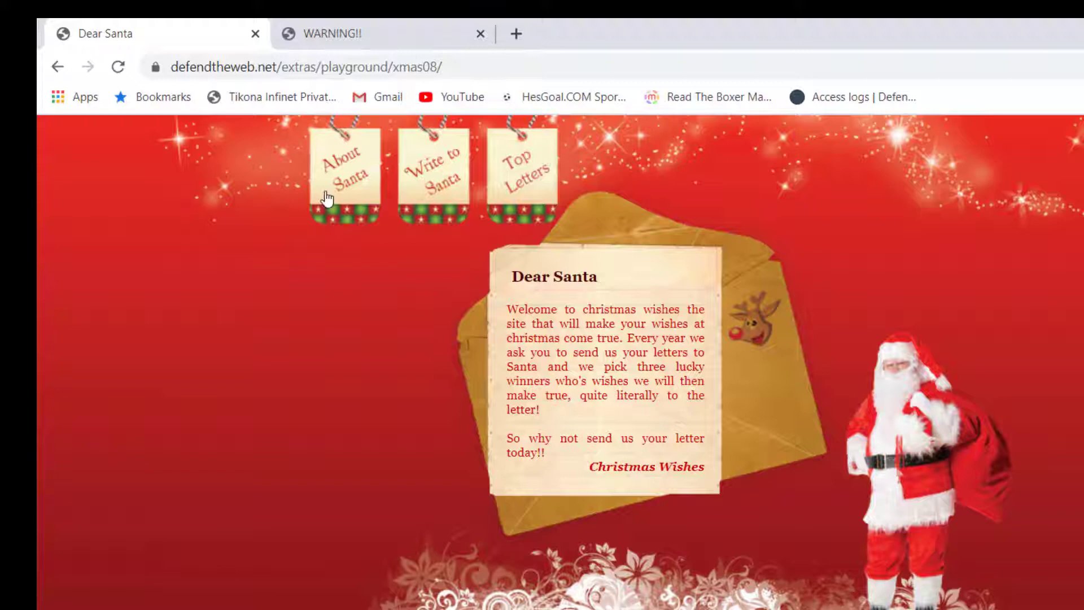
Open the Write to Santa page's source code and search it for "submit" to examine the form's link
left_click(446, 182)
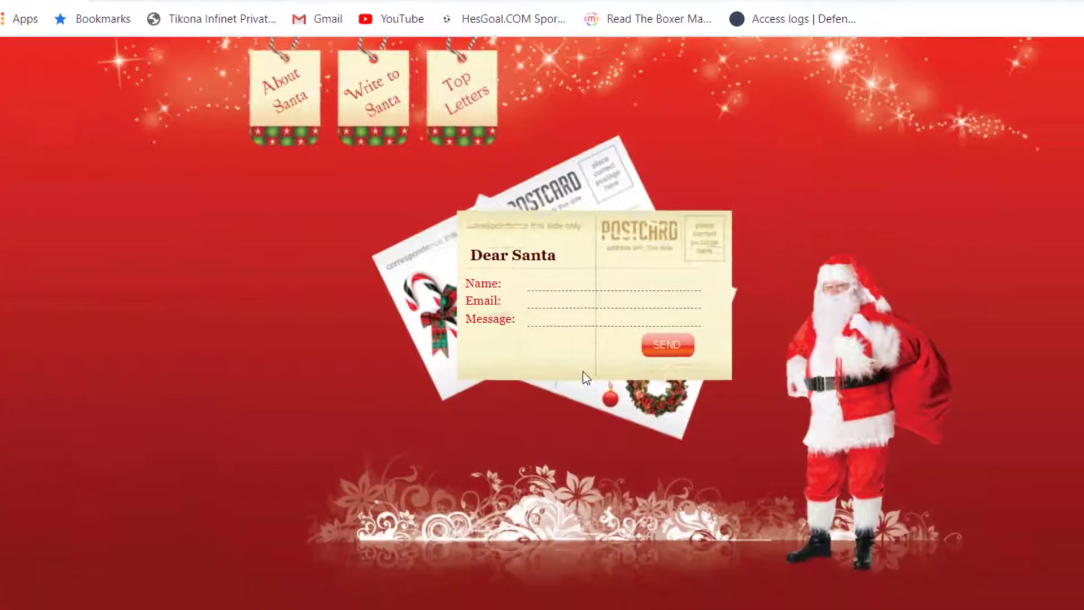
right_click(644, 450)
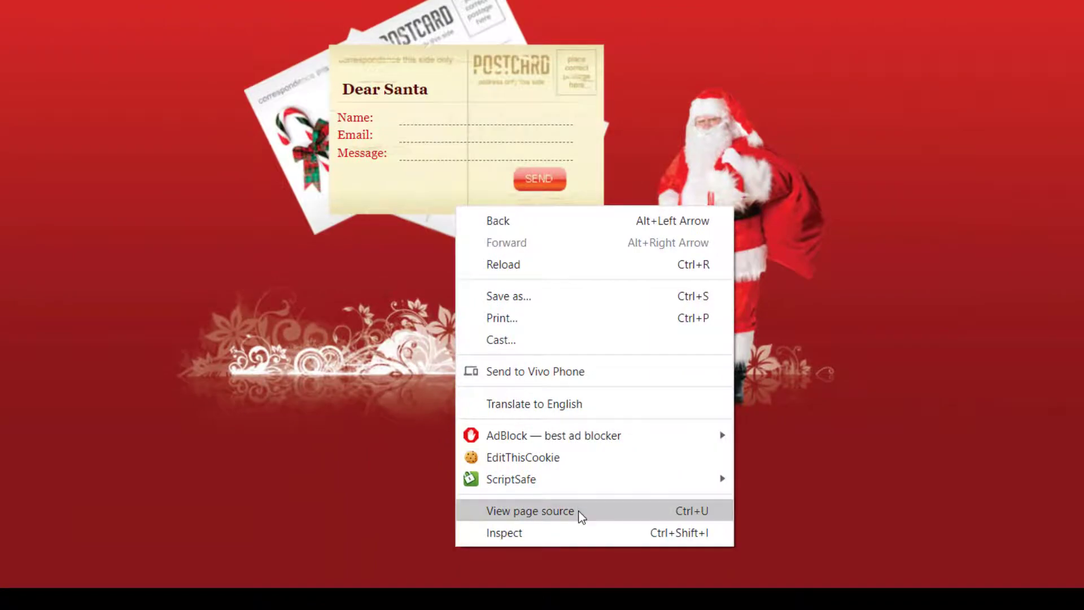
left_click(581, 511)
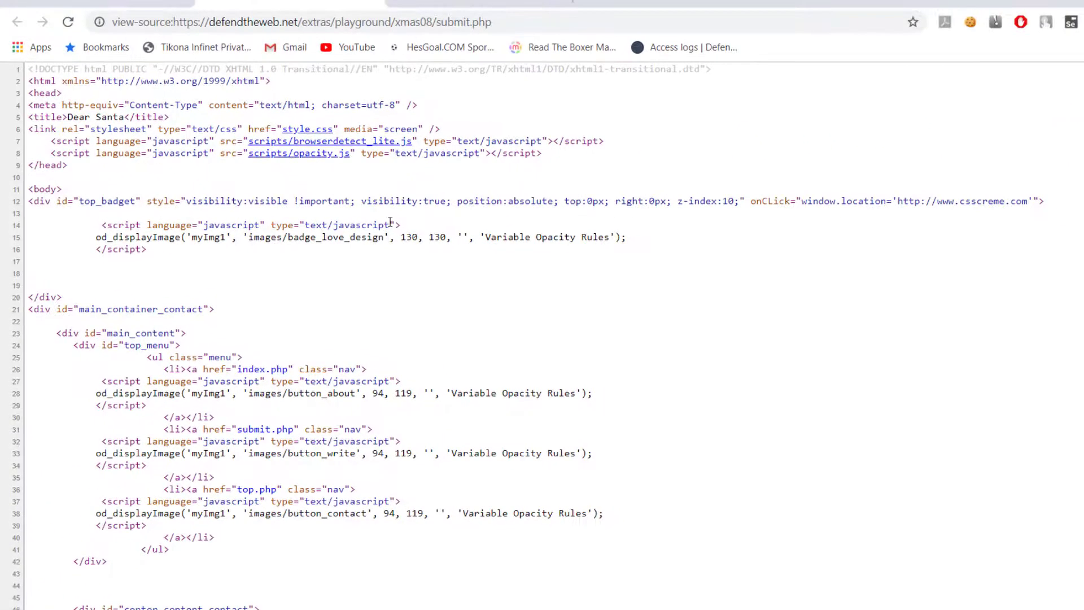
key("ctrl+f")
type("subm")
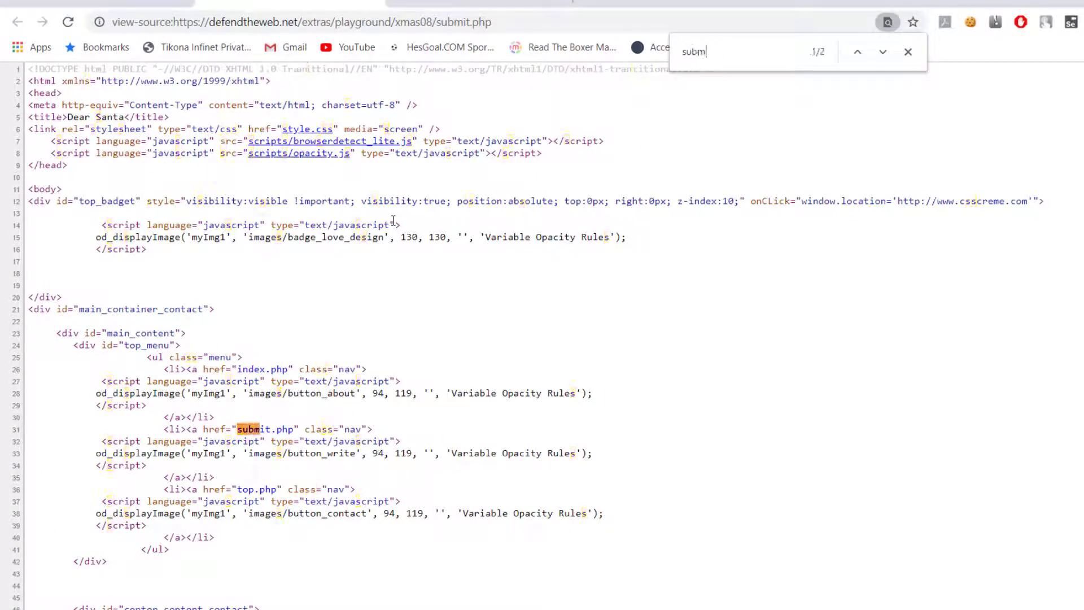
type("it")
key("Return")
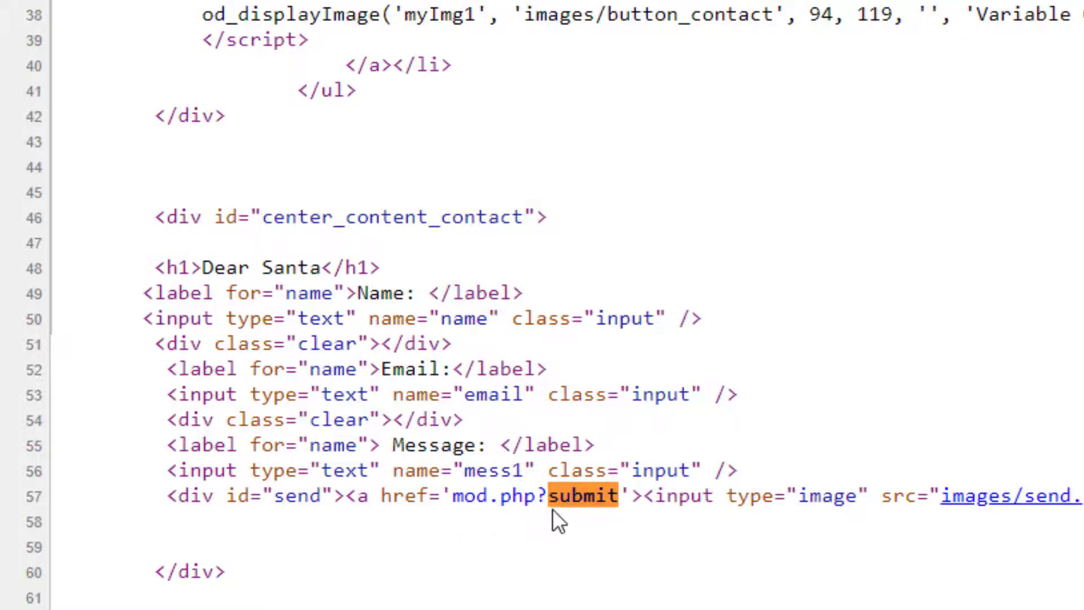
Load mod.php in the Christmas Wishes tab by replacing submit.php in the page address
left_click(126, 30)
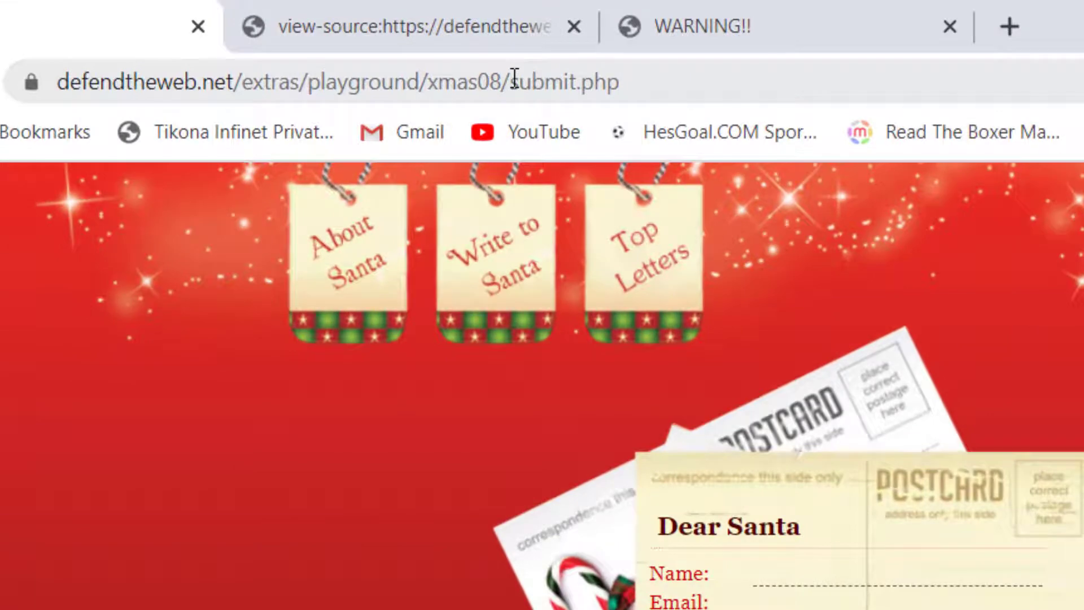
left_click_drag(352, 55, 586, 35)
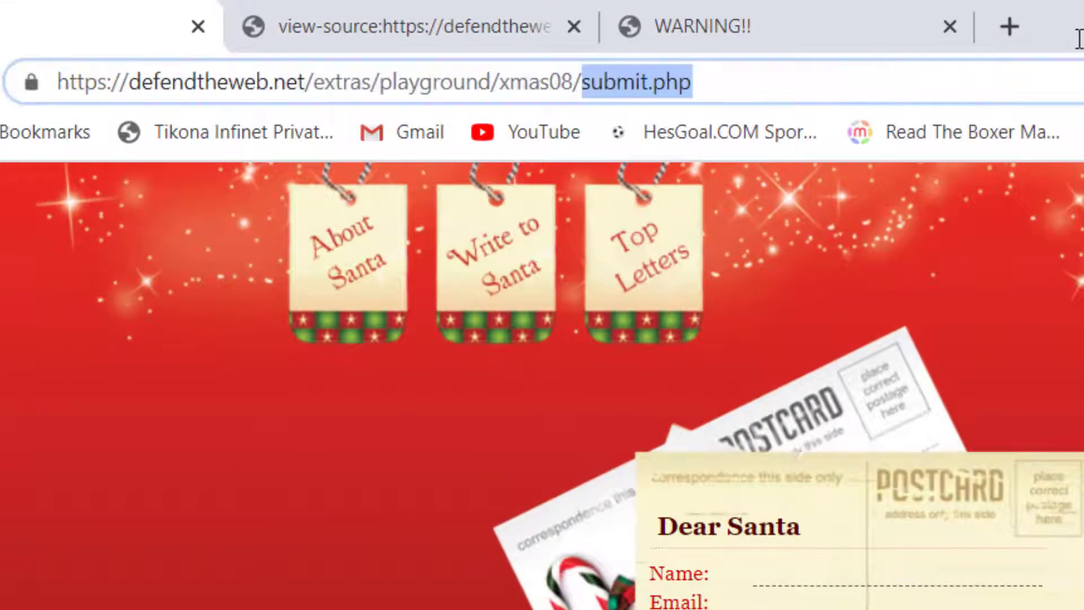
type("mod.php")
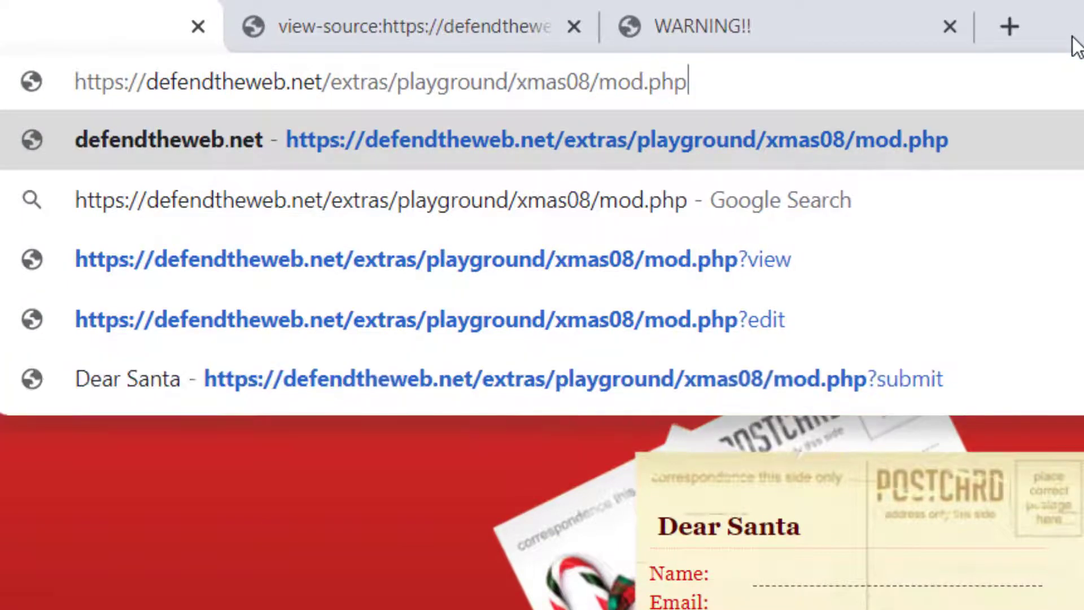
key("Return")
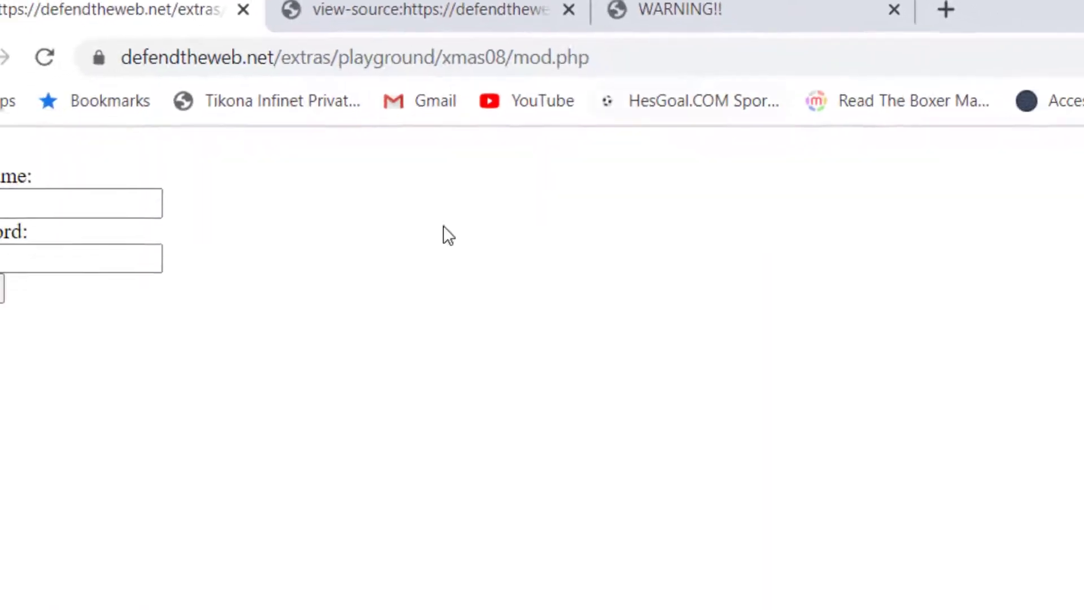
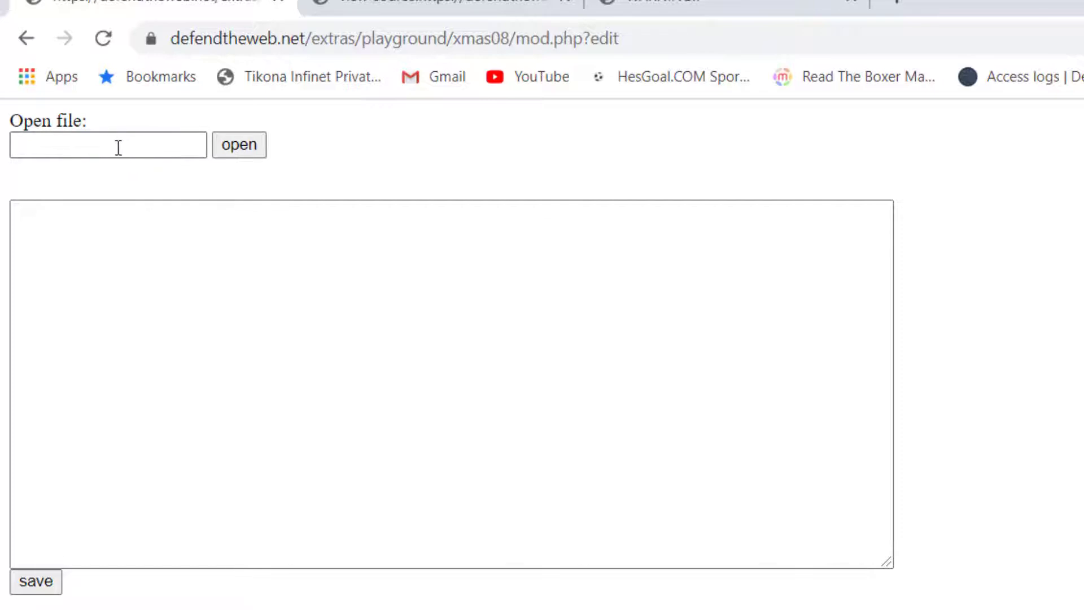
Recheck the "submit" matches in the source of submit.php, then return to the mod.php?edit page
left_click(184, 271)
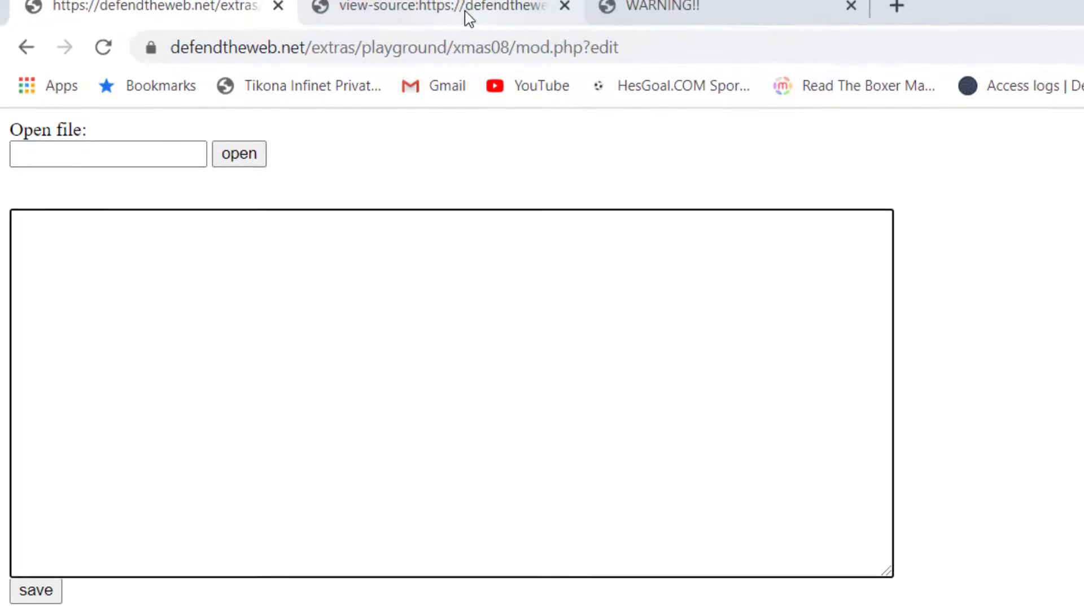
left_click(465, 2)
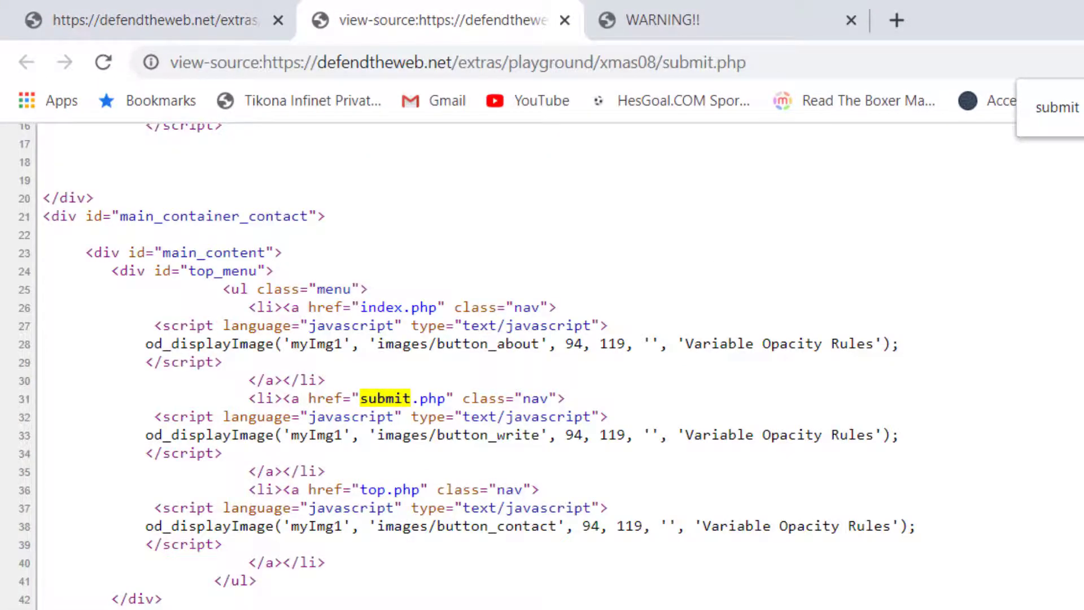
key("Return")
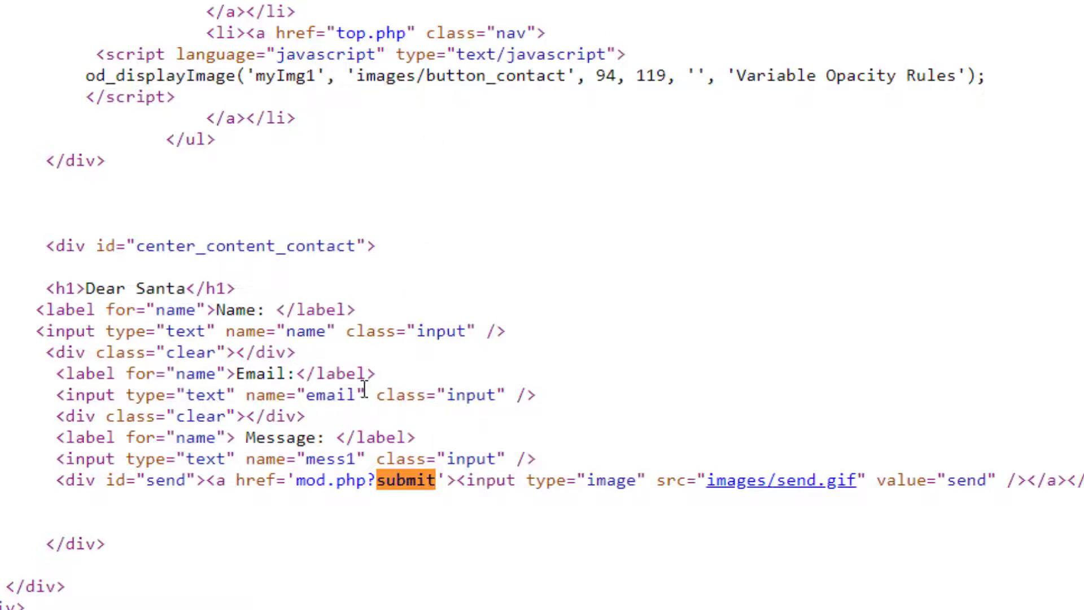
left_click(133, 34)
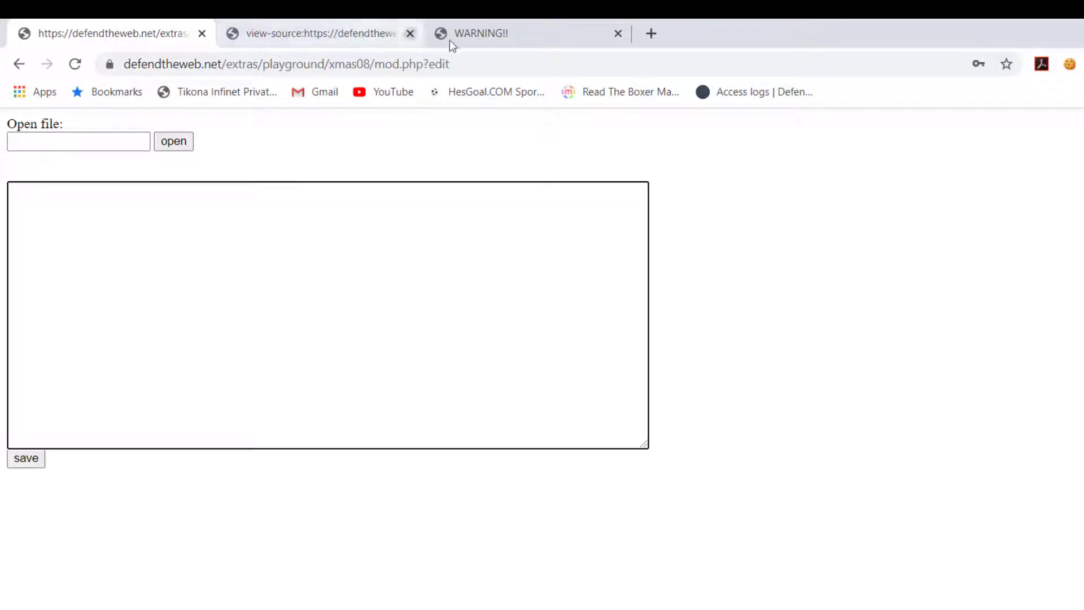
Switch to the alternative homepage with the warning notice and inspect its HTML elements
left_click(485, 34)
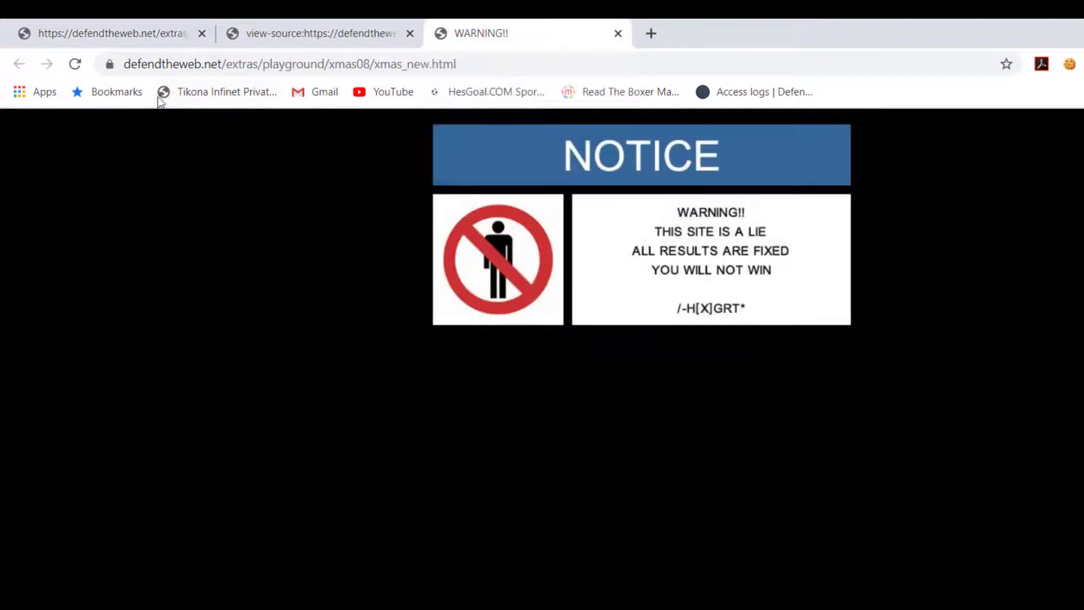
key("ctrl+a")
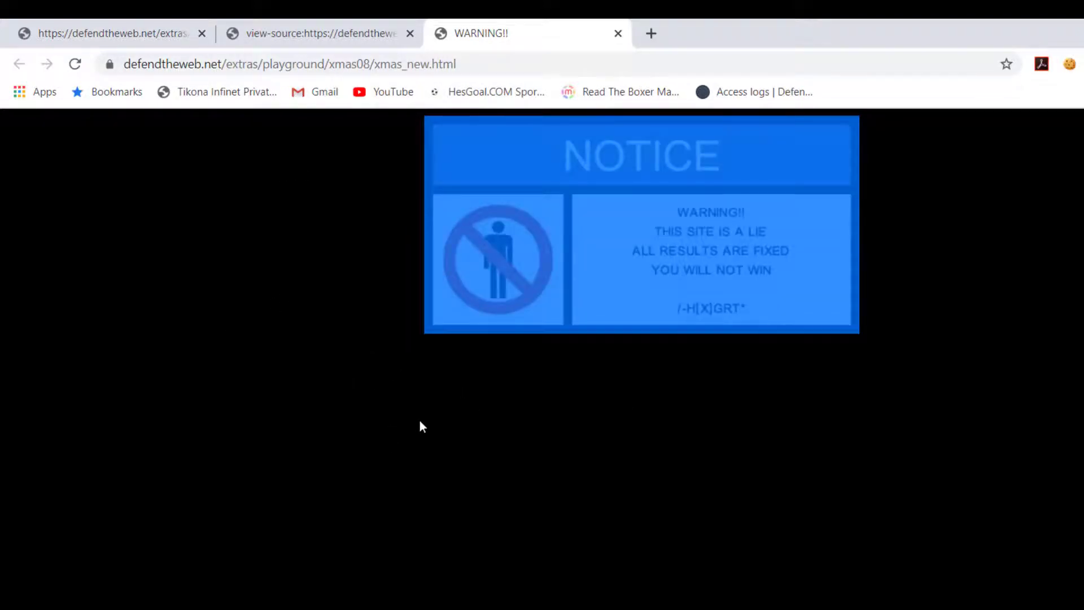
left_click(1081, 262)
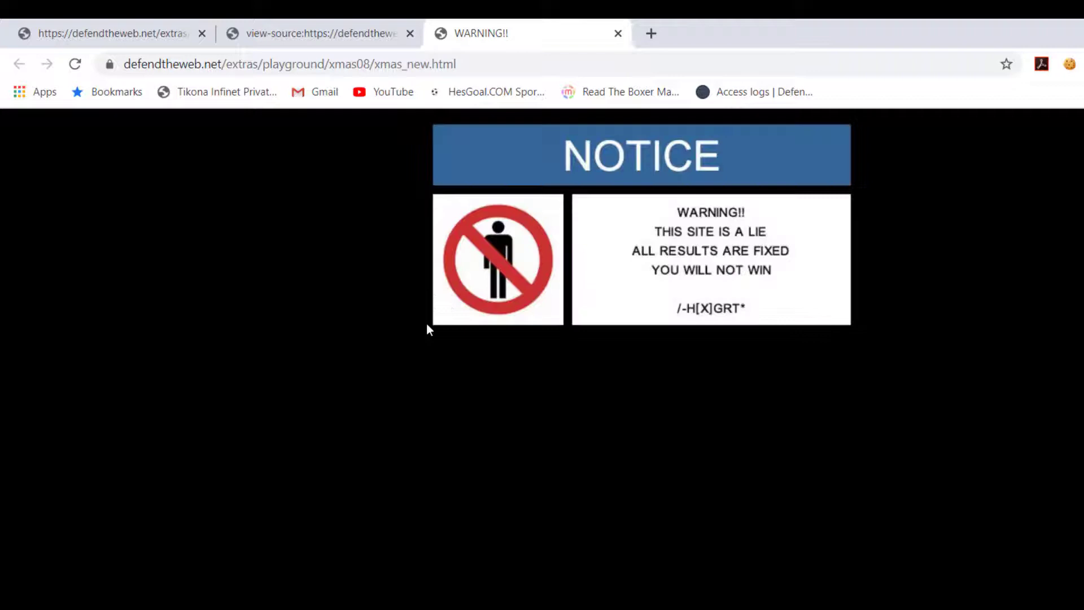
right_click(367, 575)
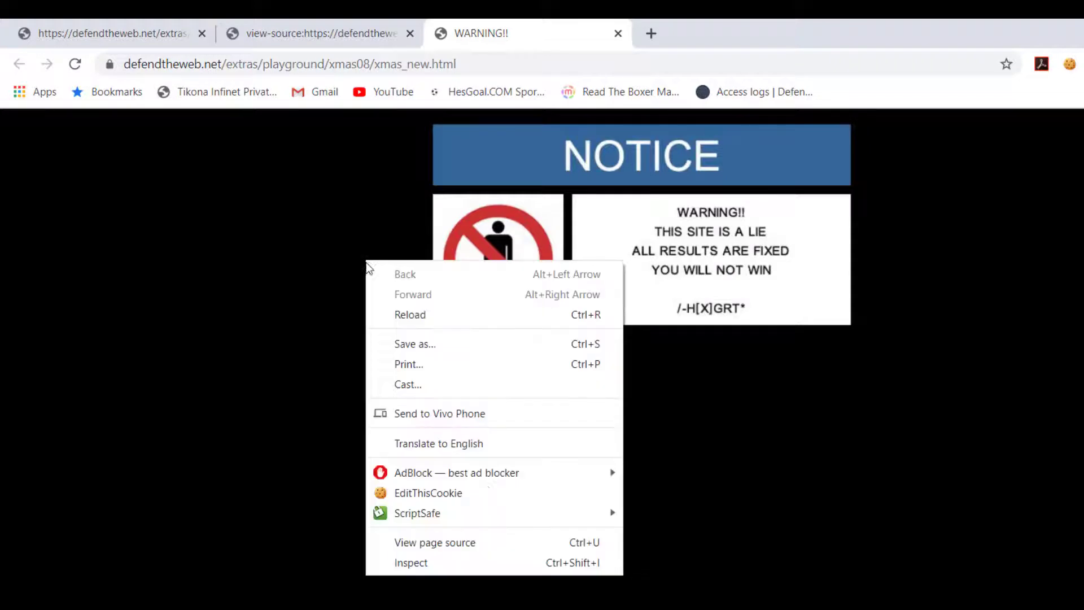
left_click(465, 560)
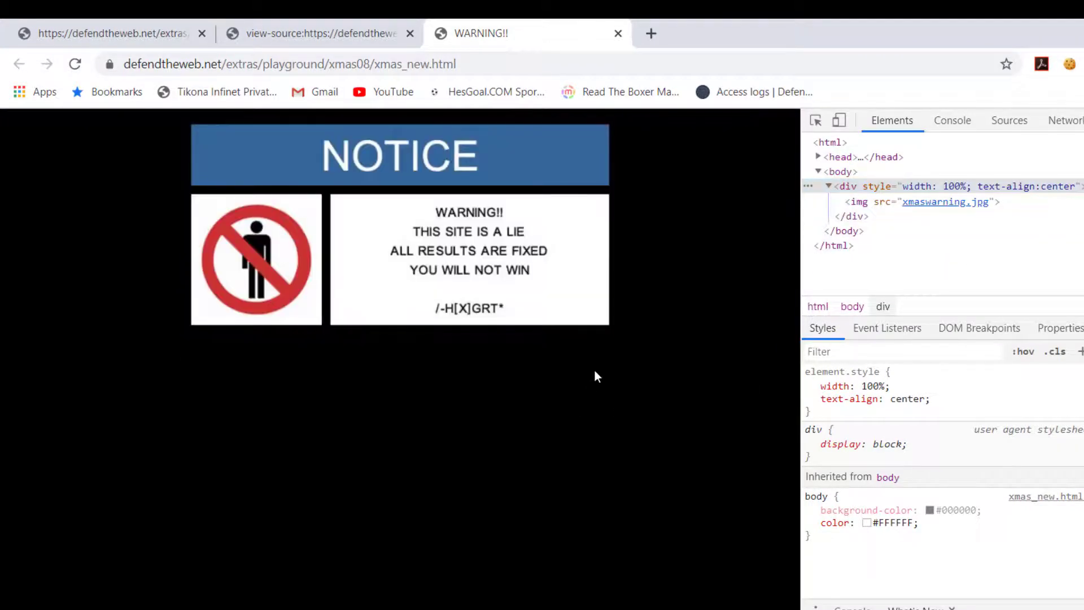
Open the page source of the alternative homepage and copy all of its HTML into a Notepad document
right_click(427, 414)
left_click(471, 533)
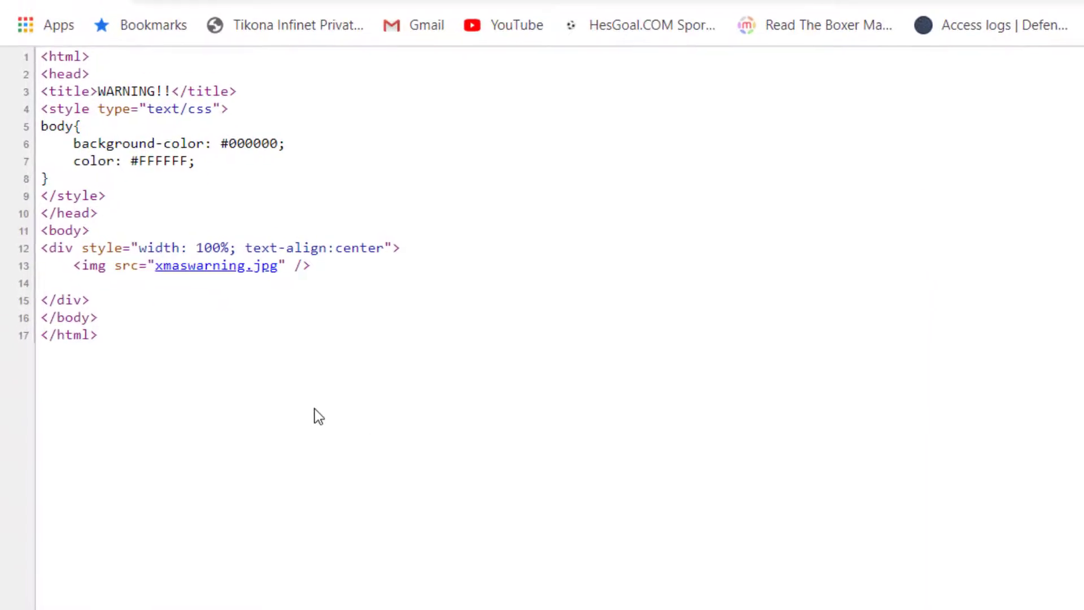
key("ctrl+a")
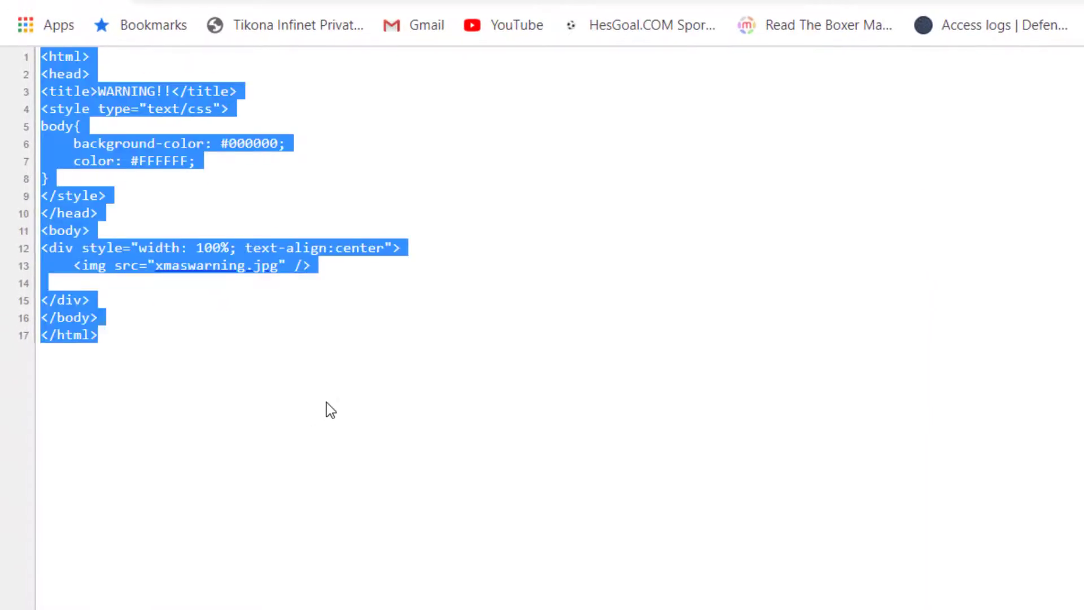
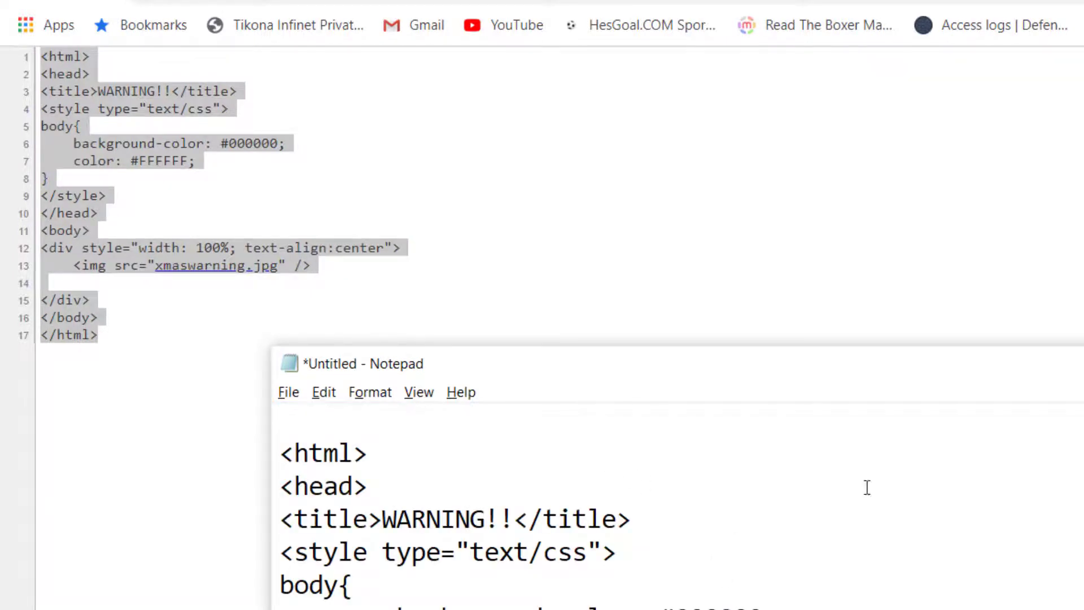
left_click_drag(966, 345, 971, 111)
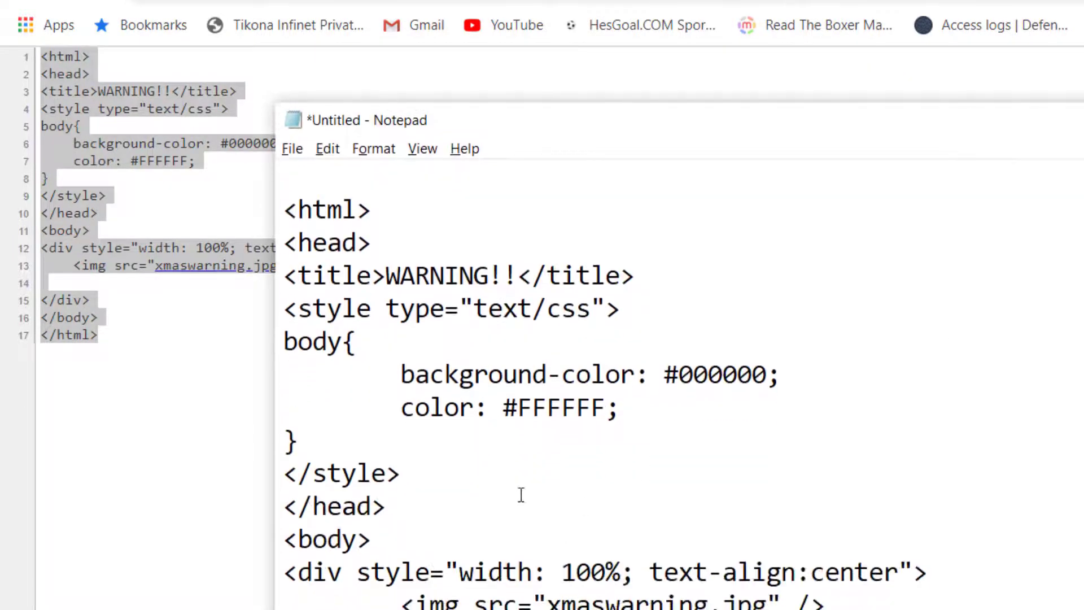
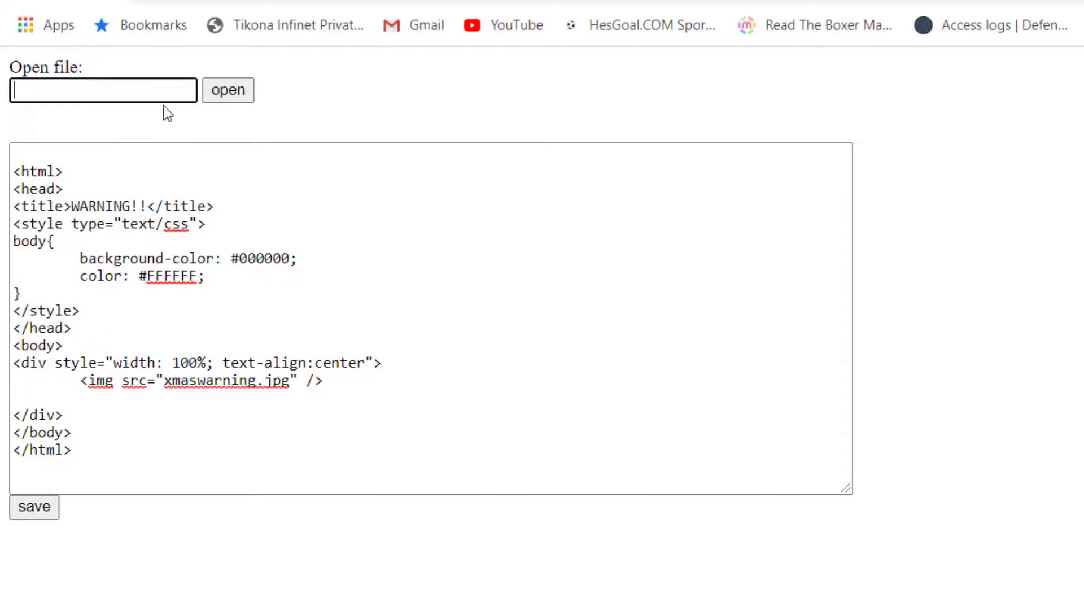
Load the source of the xmas08/ root page by removing submit.php from the view-source address
key("F11")
left_click(388, 26)
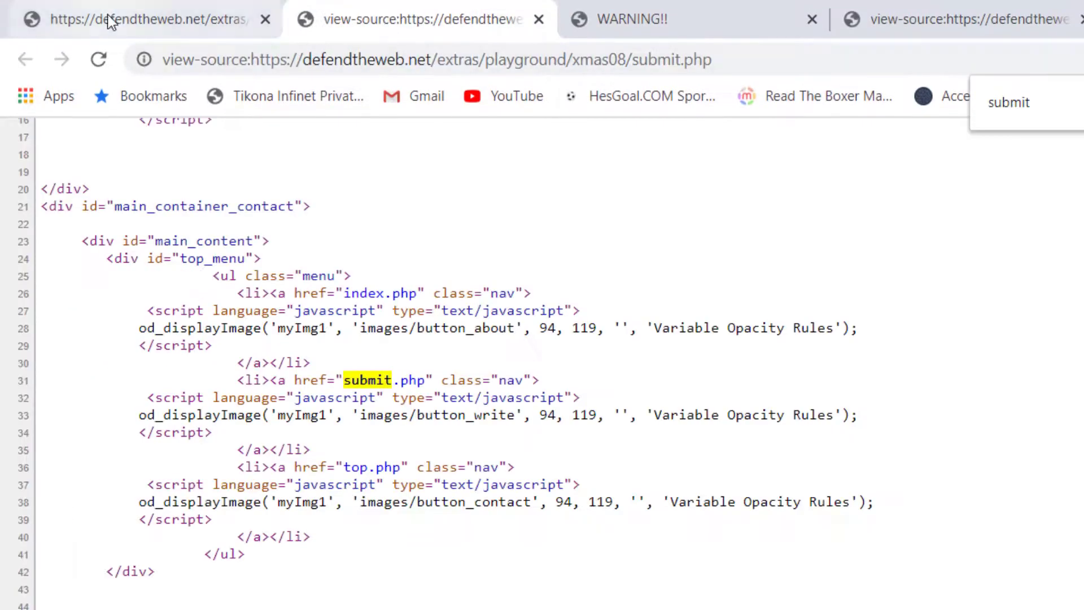
left_click(109, 18)
left_click(415, 29)
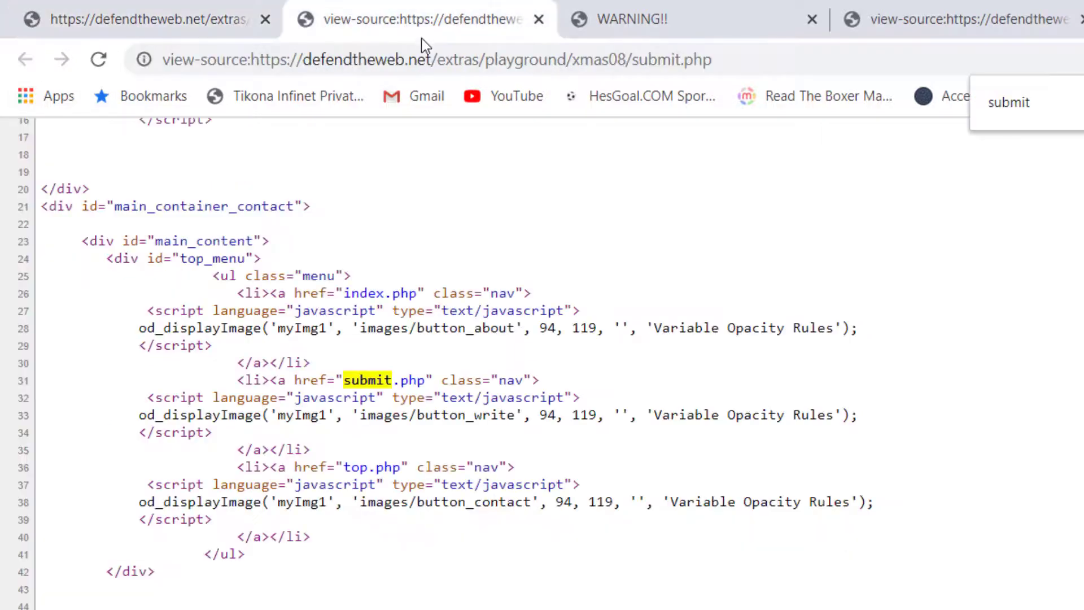
left_click_drag(632, 60, 1052, 63)
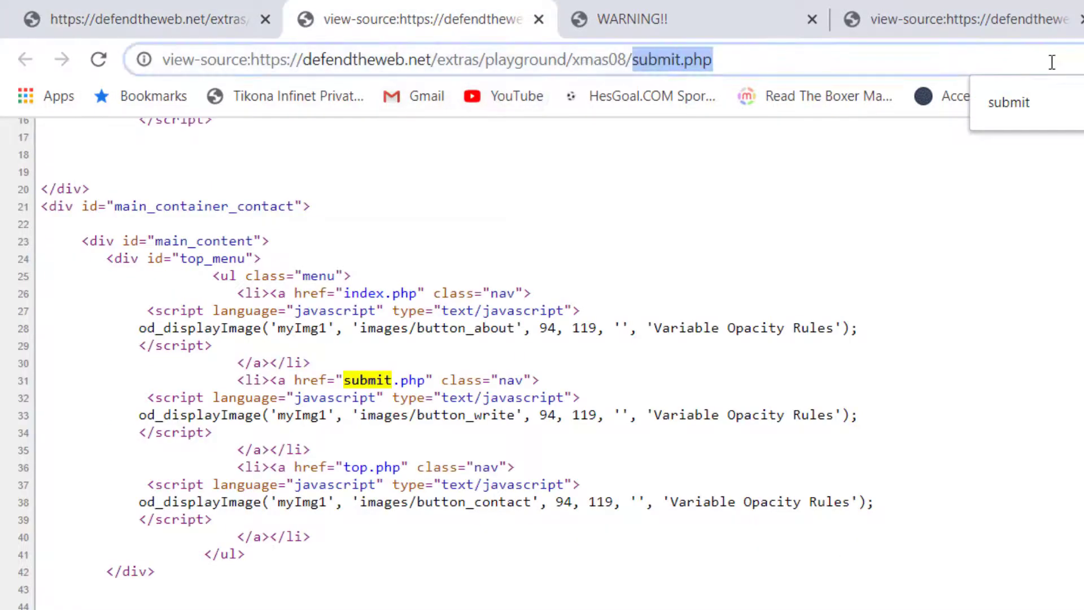
key("BackSpace")
key("Return")
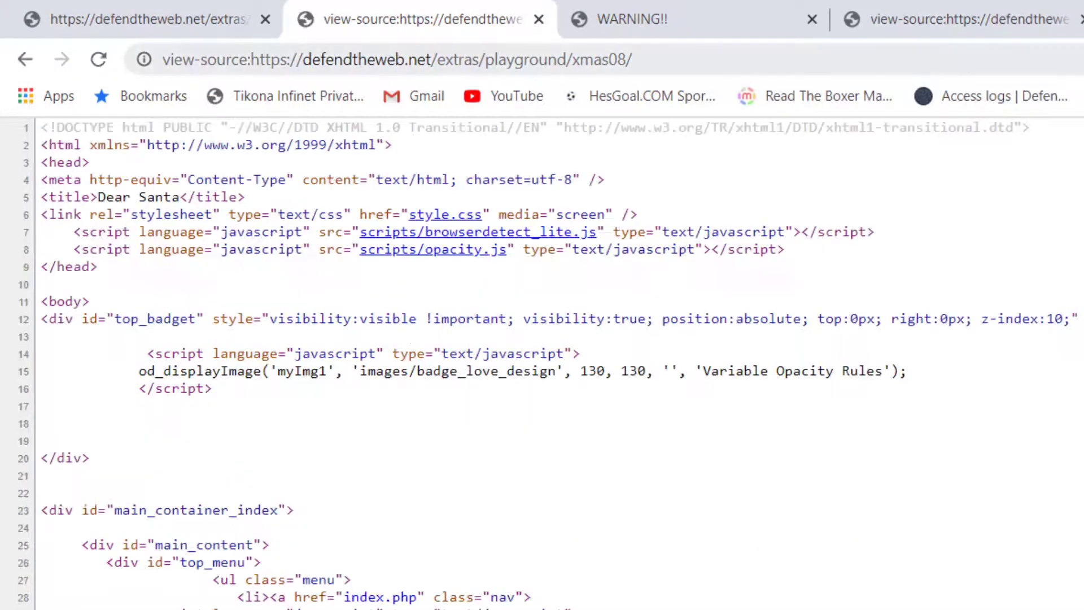
Load the rendered Christmas Wishes homepage by removing the view-source: prefix from the xmas08/ address
left_click(245, 54)
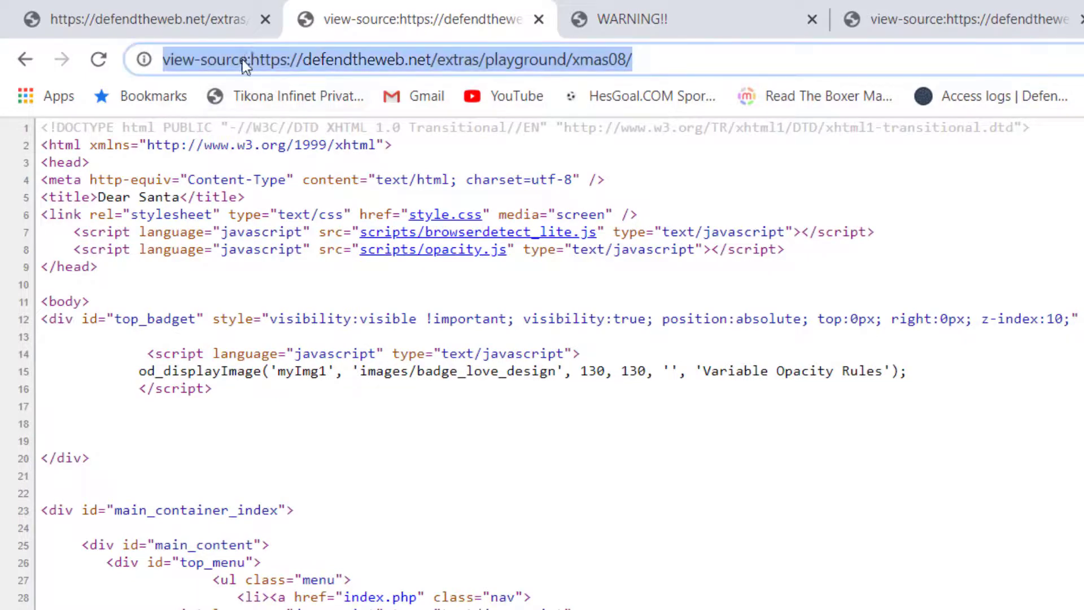
left_click(246, 60)
left_click_drag(245, 59, 5, 71)
key("BackSpace")
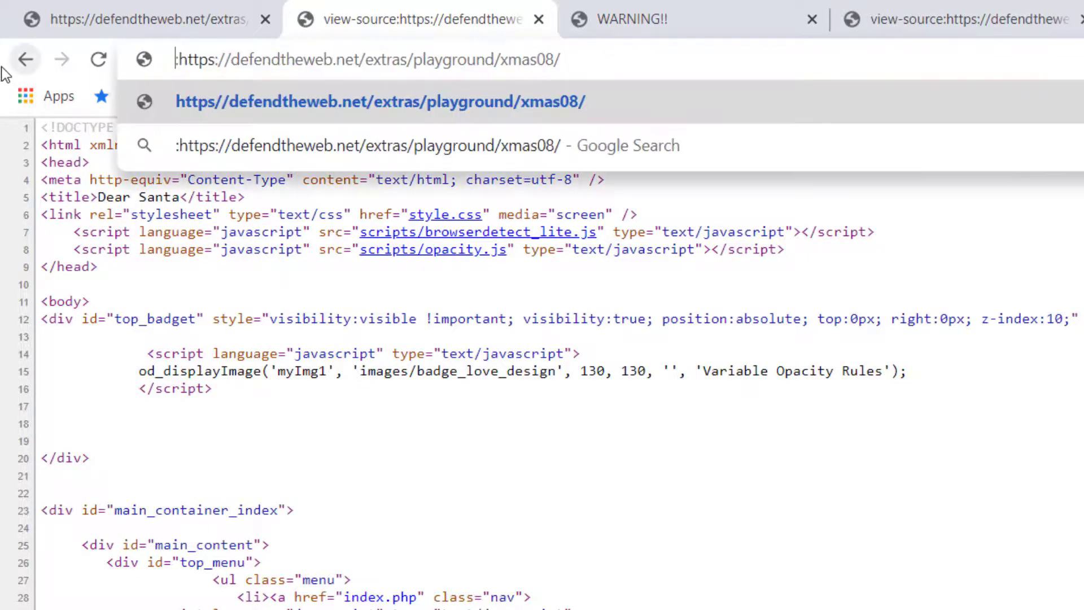
key("Delete")
key("Return")
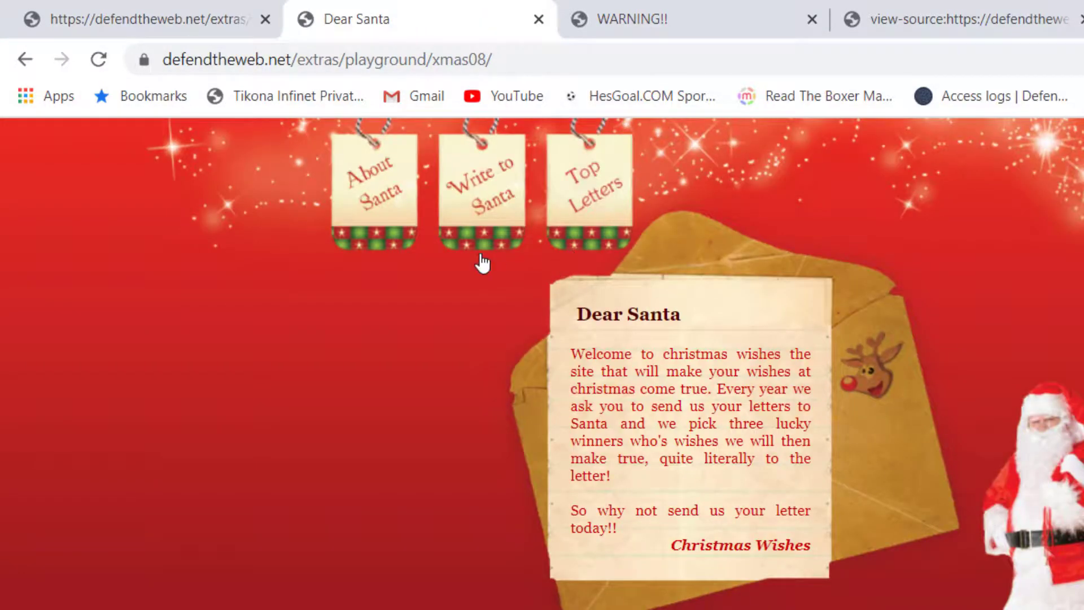
Get the file name index.php from the About Santa page's address, then save the warning HTML under that name in the mod.php?edit editor
left_click(379, 200)
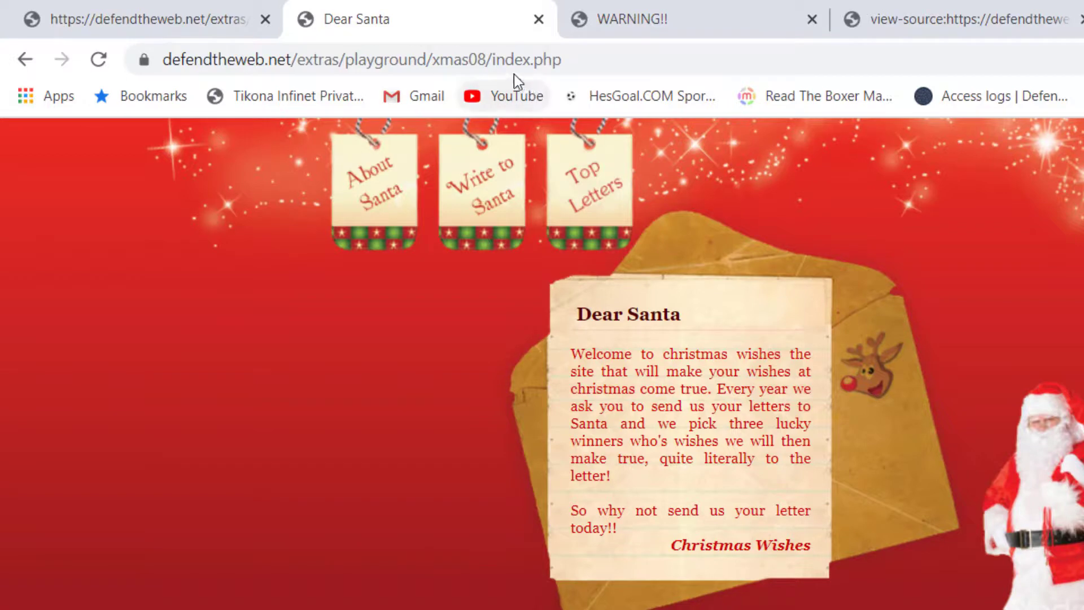
left_click_drag(494, 63, 655, 68)
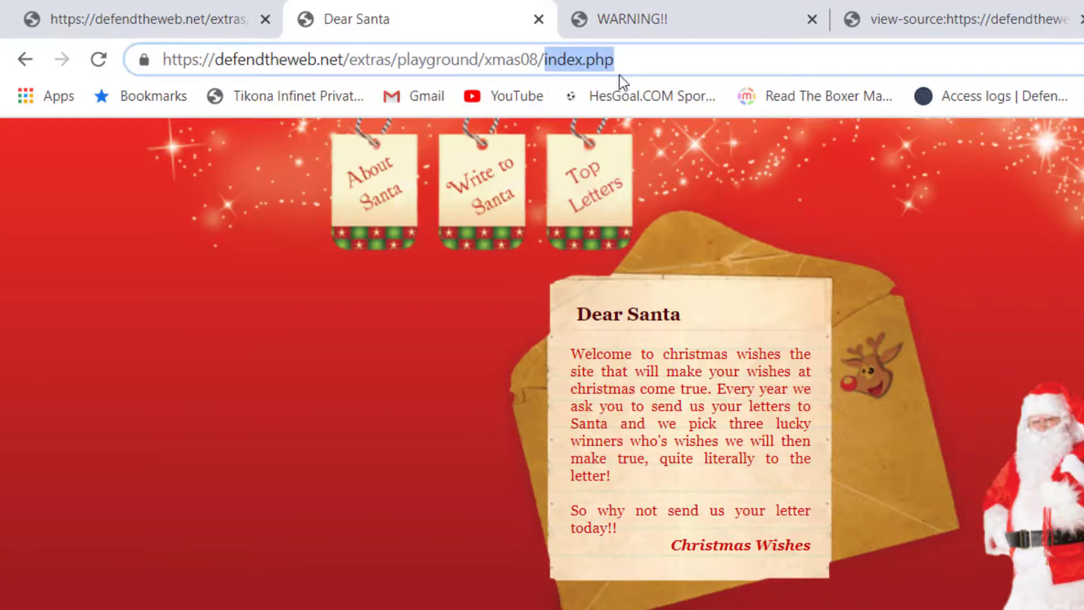
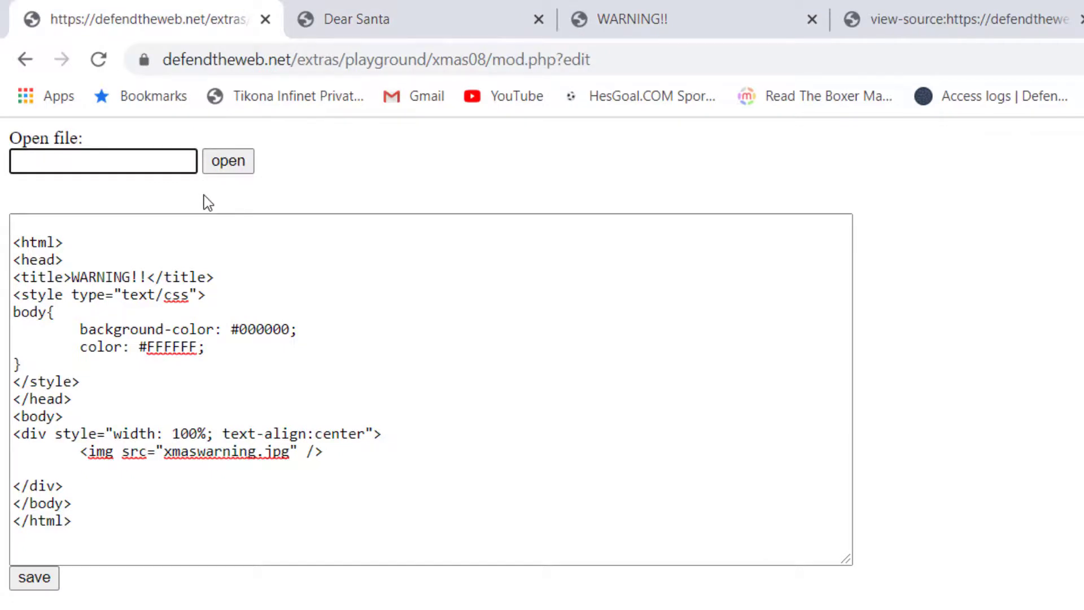
type("index.php")
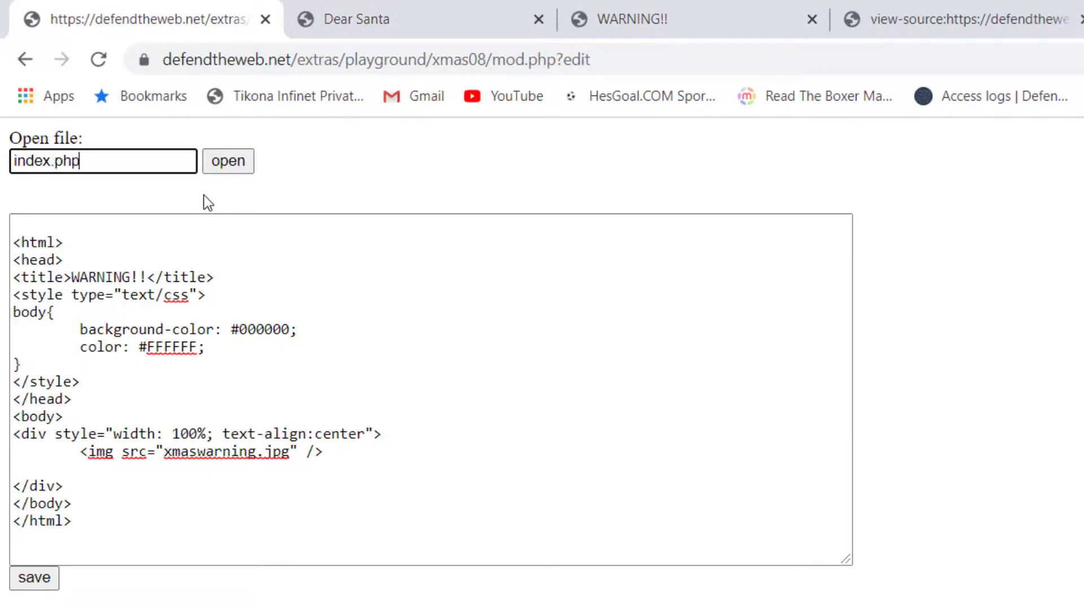
left_click(44, 583)
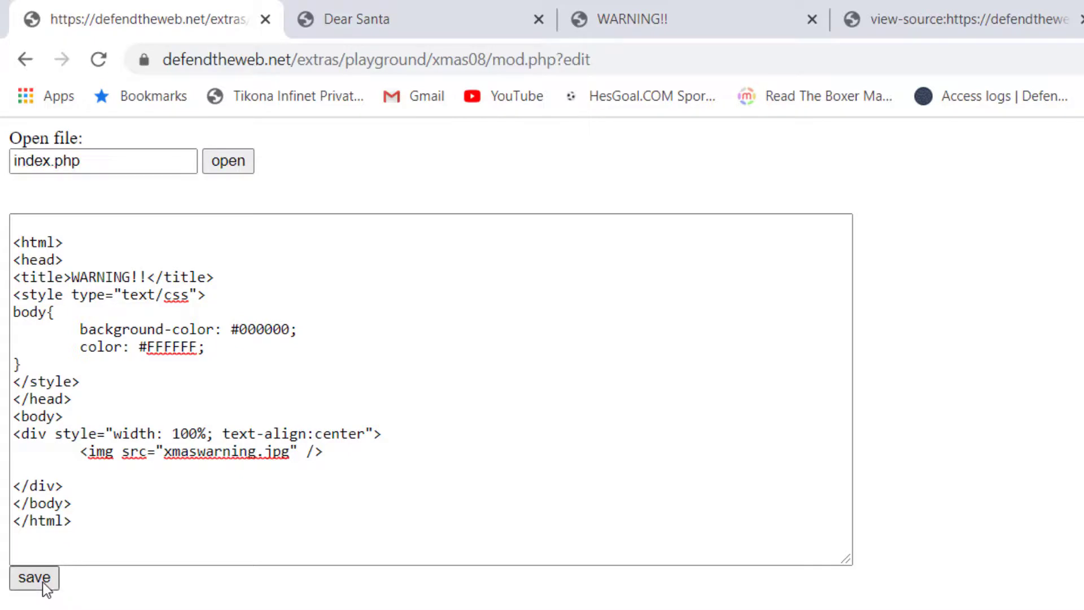